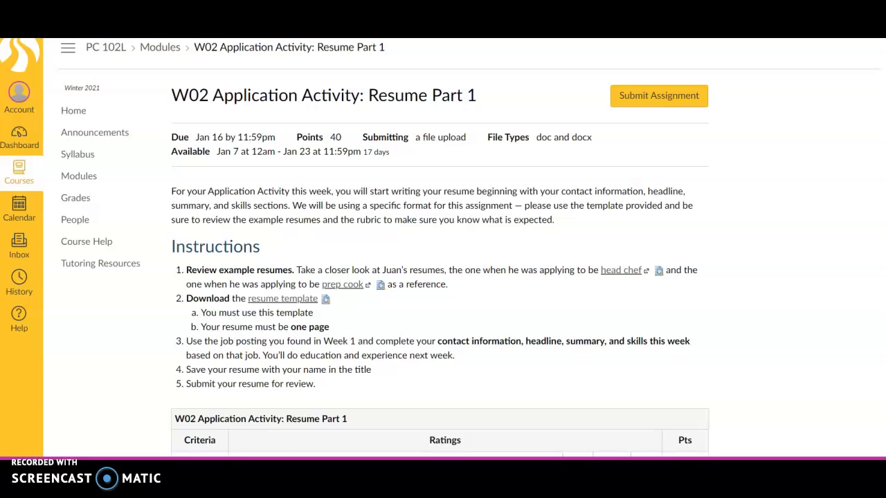
Get the resume template from the assignment instructions and open pc102_document_resumeTemplate from the Week 2 folder
scroll(443, 246, "down", 1)
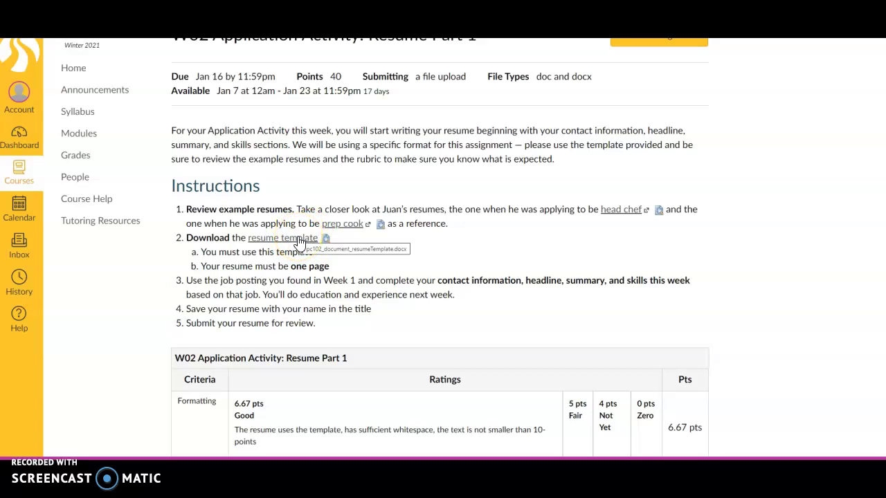
left_click(296, 242)
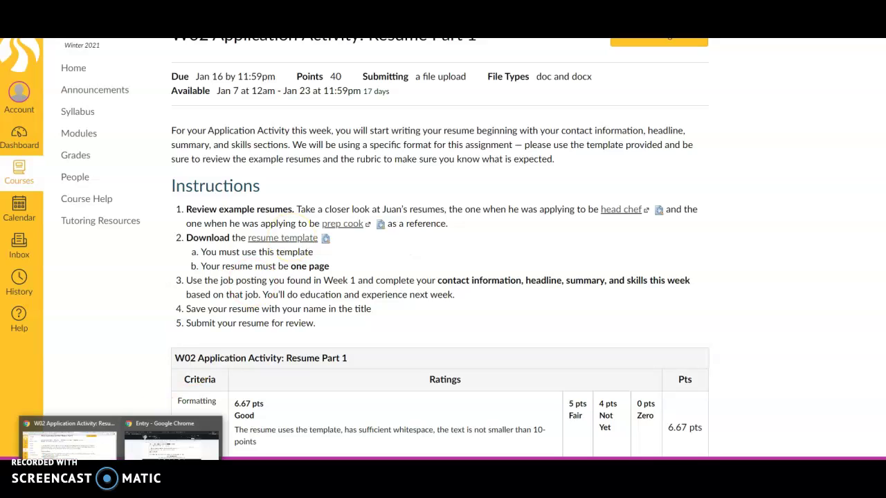
mouse_move(97, 493)
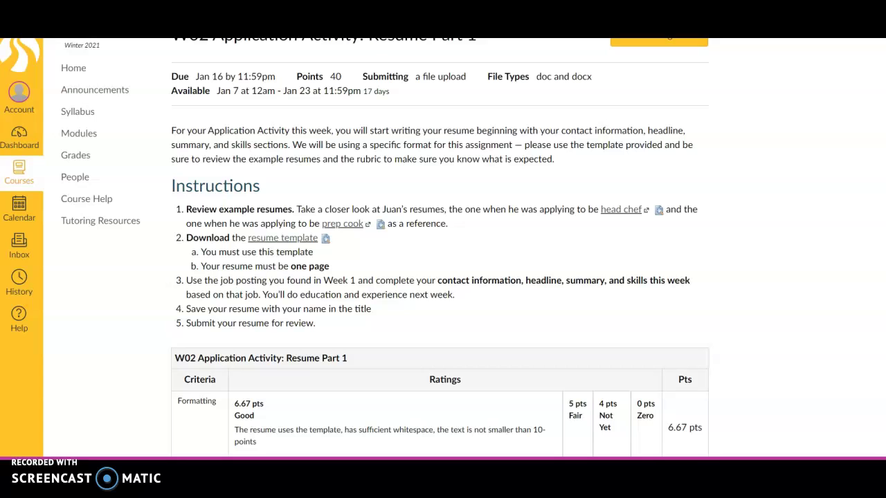
key("super+e")
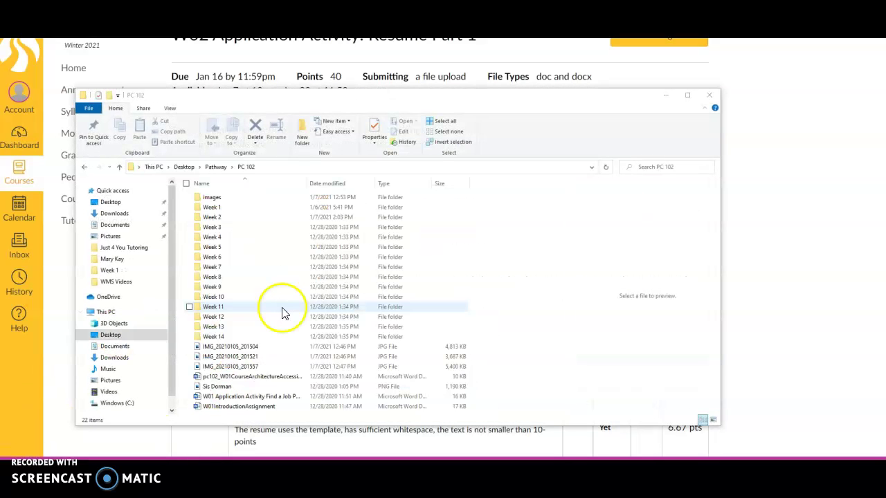
double_click(215, 217)
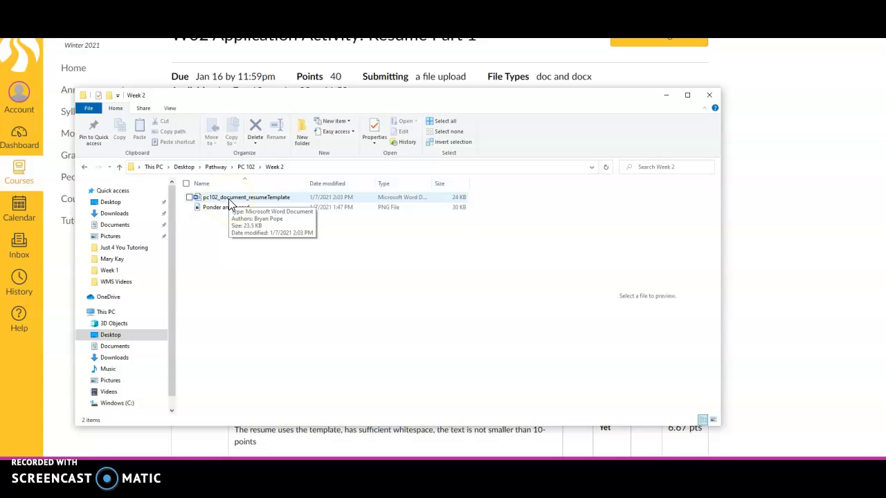
double_click(229, 198)
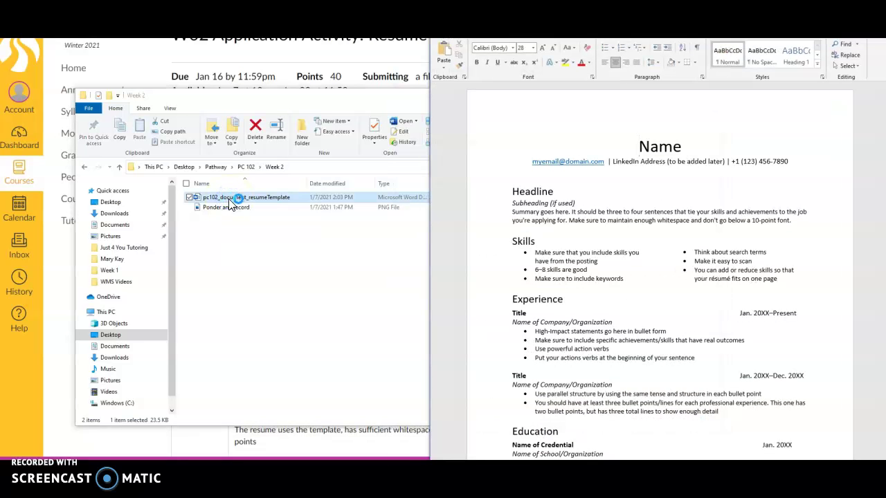
left_click(386, 107)
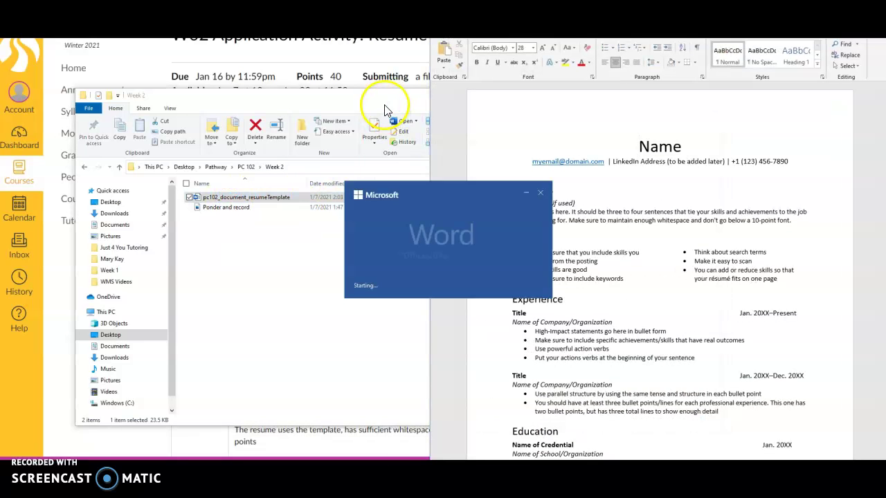
left_click(544, 182)
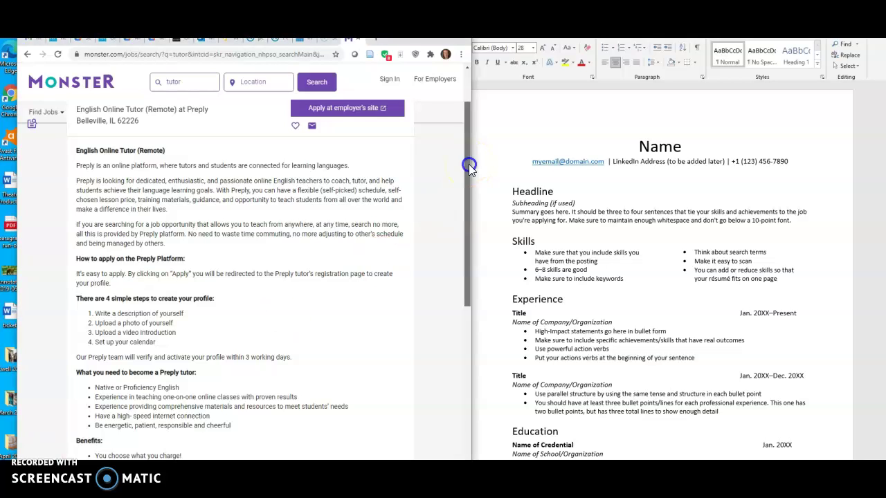
Replace the placeholder summary under the resume's headline with the phrase "dedicated, enthusiastic, and passionate online" copied from the Preply job posting
left_click_drag(469, 164, 461, 150)
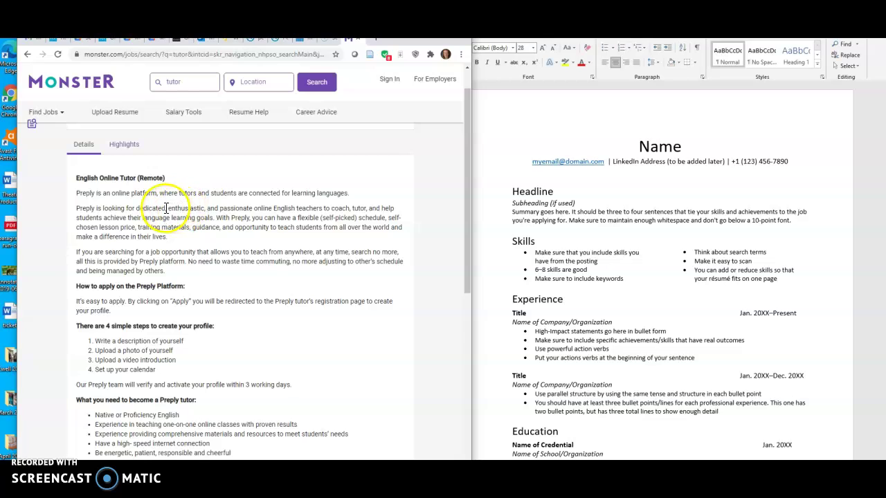
left_click_drag(136, 207, 274, 208)
key("ctrl+c")
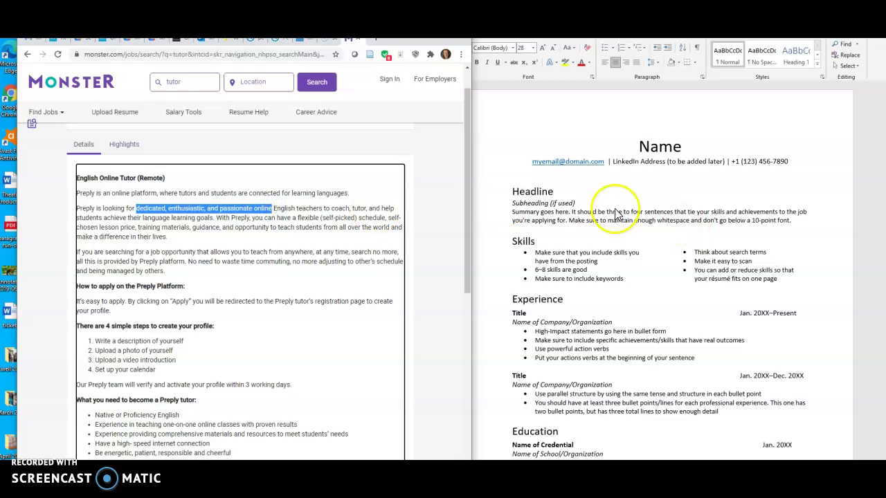
left_click(516, 212)
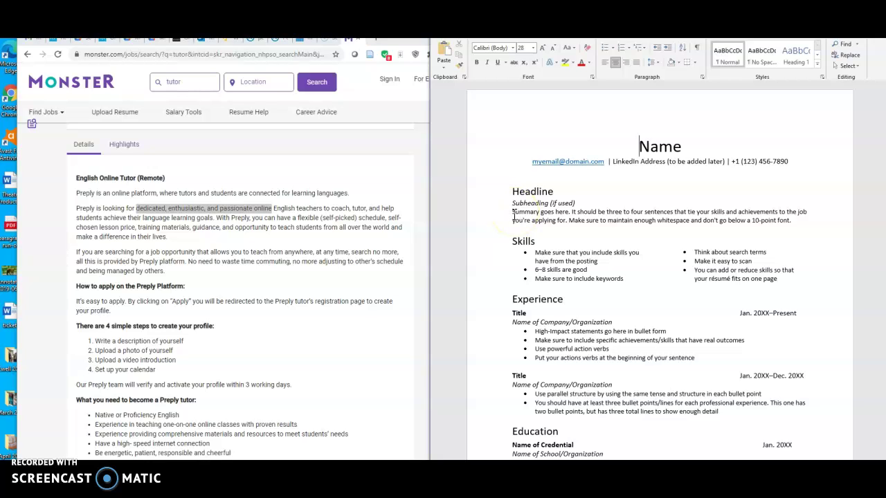
left_click_drag(514, 213, 794, 221)
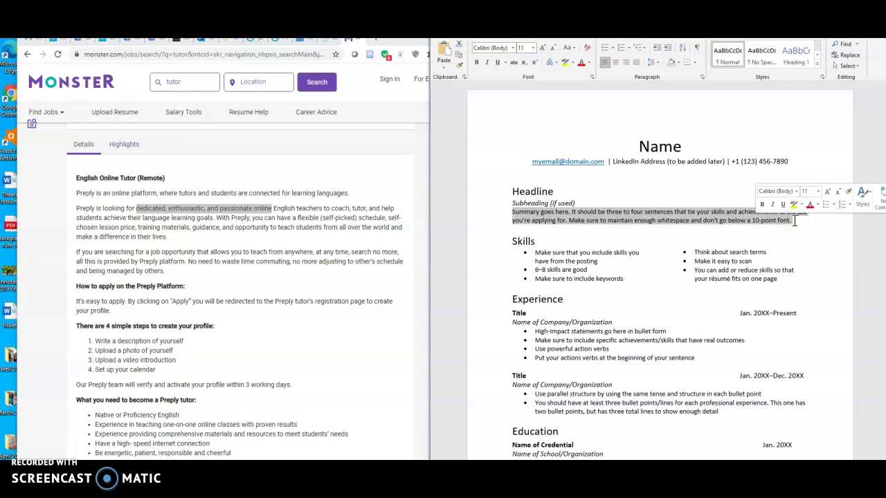
key("BackSpace")
key("ctrl+v")
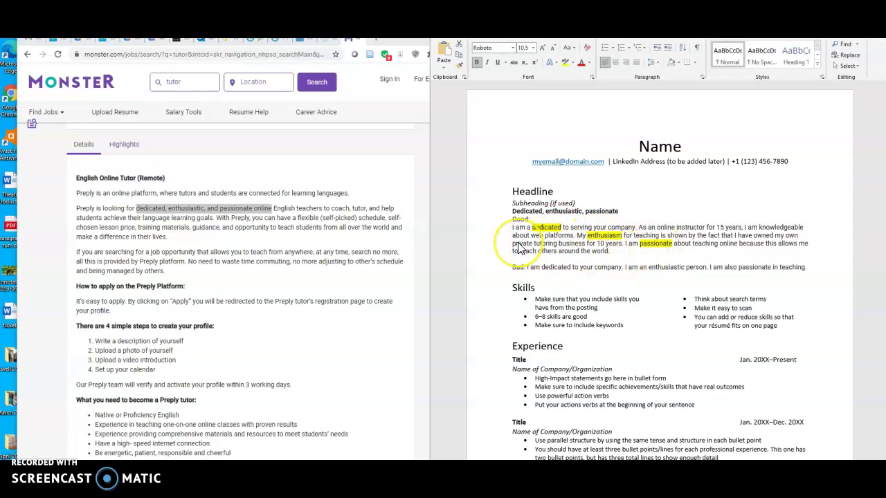
Remove the word "a" before "dedicated" in the good example summary
left_click(508, 211)
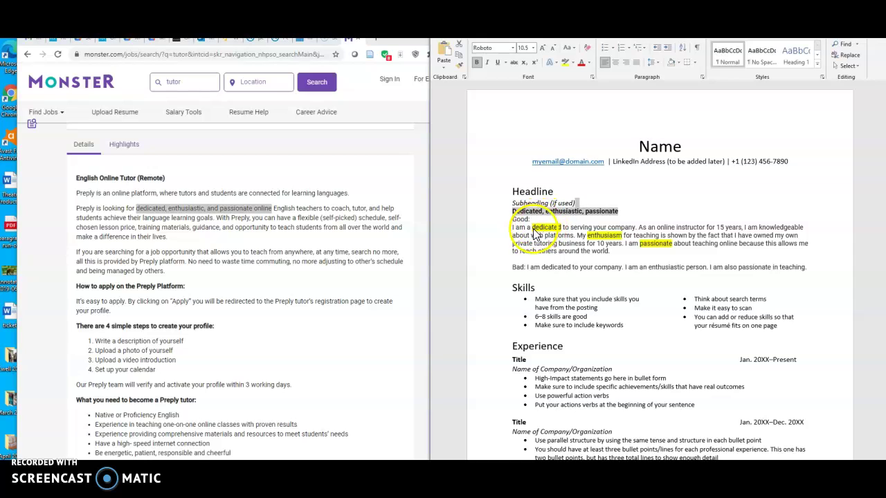
left_click(532, 227)
key("BackSpace")
key("BackSpace")
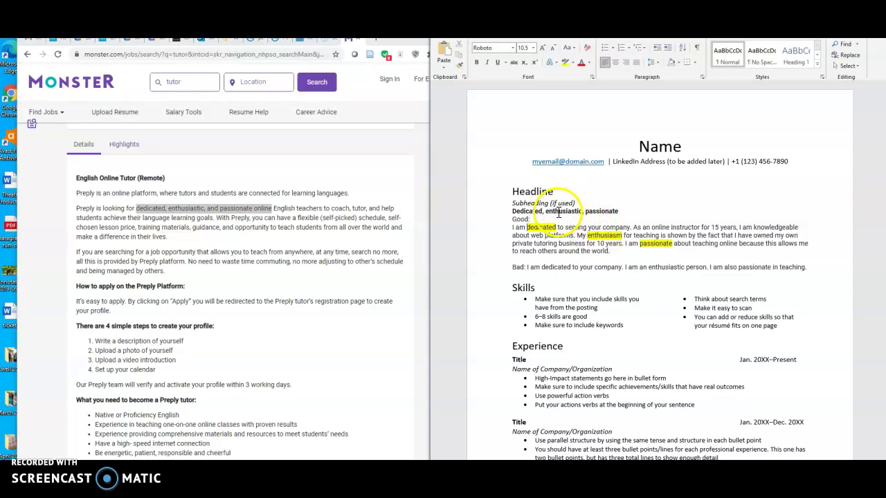
Examine the job posting's description and tutor requirements for keywords and skills to use in the resume
left_click(166, 208)
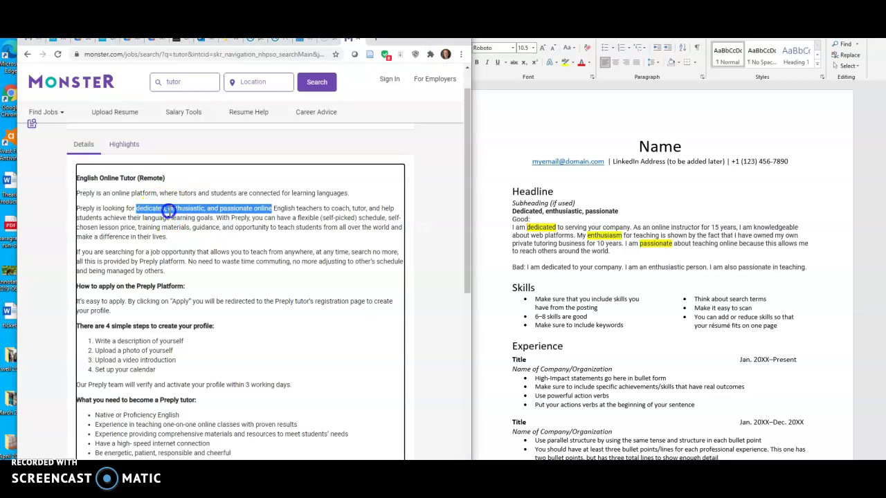
left_click(202, 208)
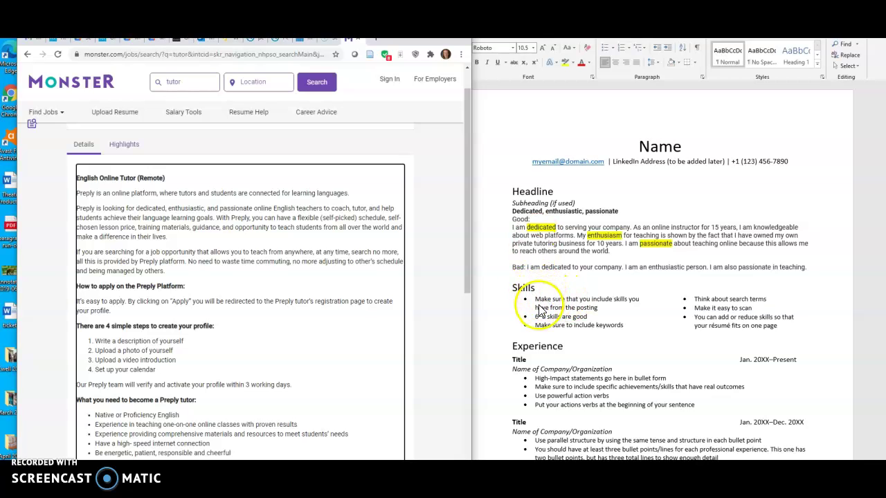
scroll(282, 320, "down", 3)
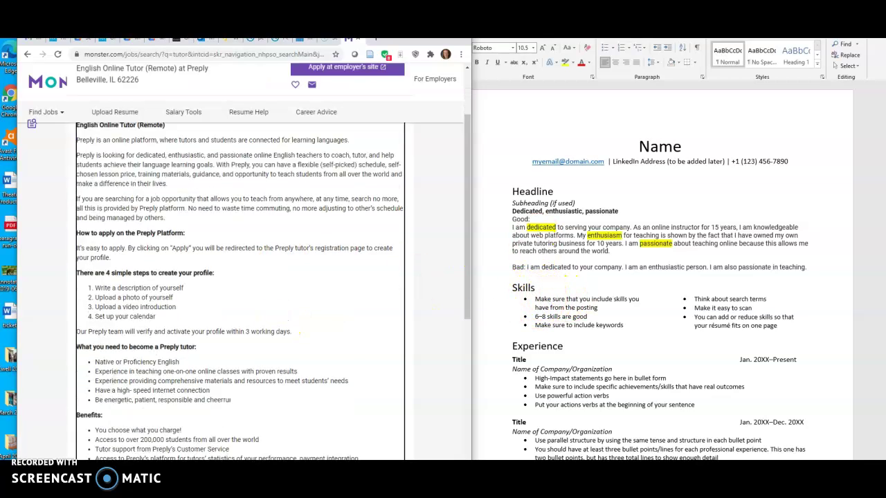
scroll(282, 320, "down", 5)
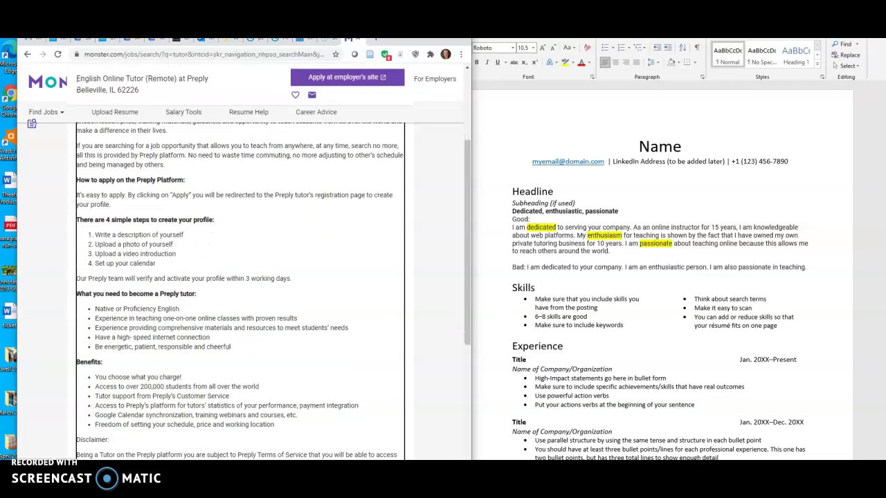
scroll(282, 320, "up", 2)
scroll(281, 320, "up", 3)
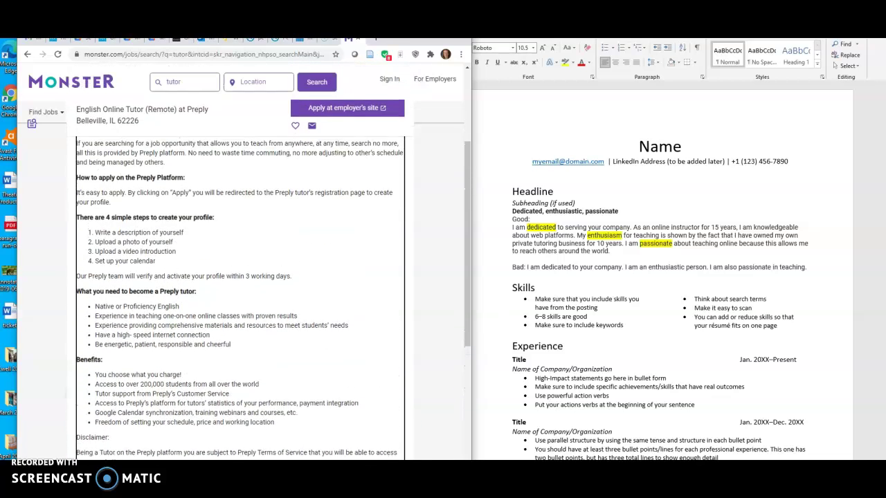
scroll(240, 305, "up", 1)
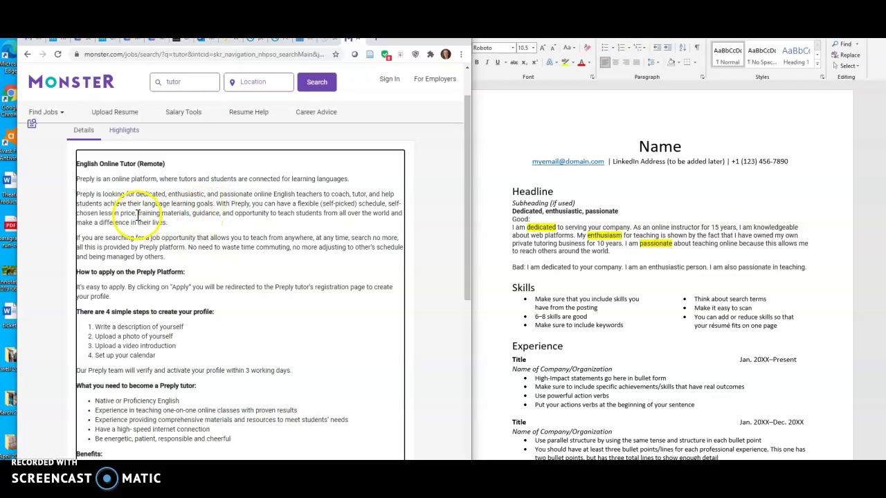
double_click(210, 213)
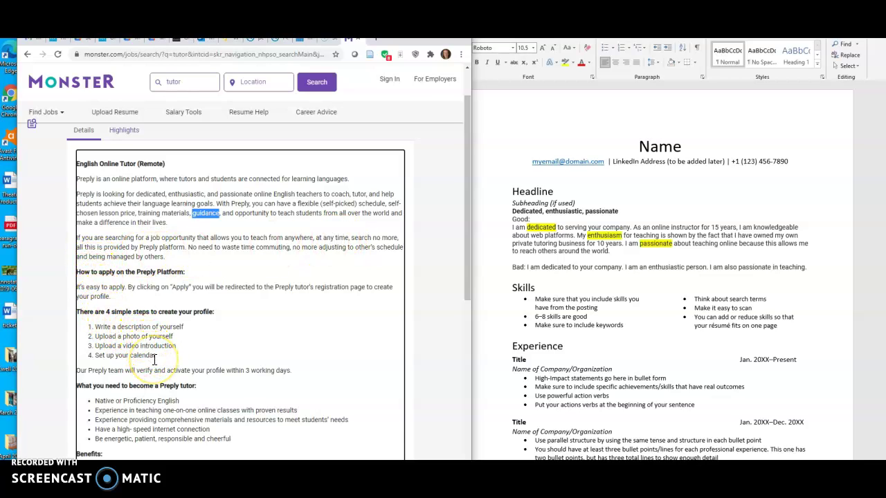
scroll(166, 356, "down", 3)
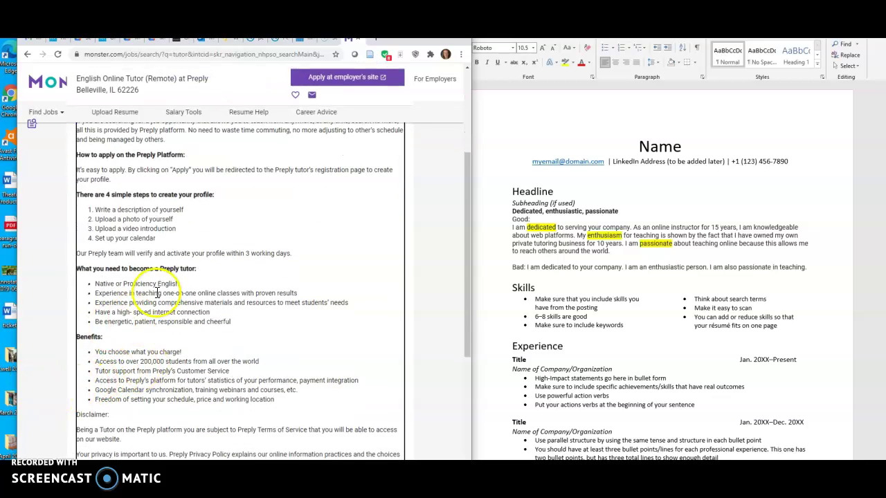
mouse_move(184, 285)
left_mouse_down()
mouse_move(152, 284)
mouse_move(196, 294)
left_mouse_up()
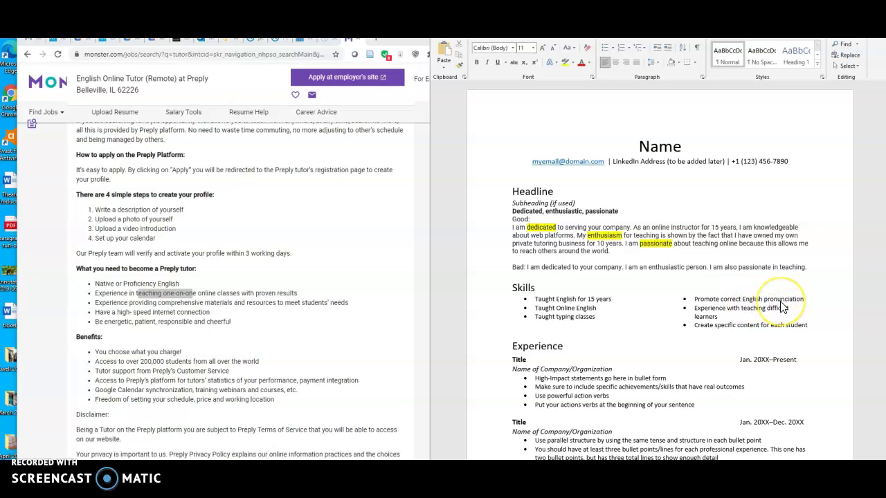
Compare the bullets under "What you need to become a Preply tutor" with the resume's Skills section
left_click(97, 285)
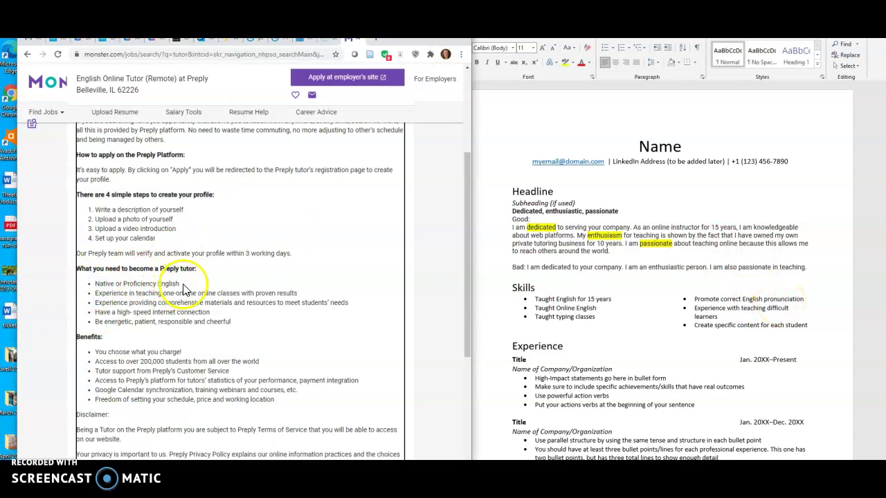
left_click_drag(180, 284, 97, 281)
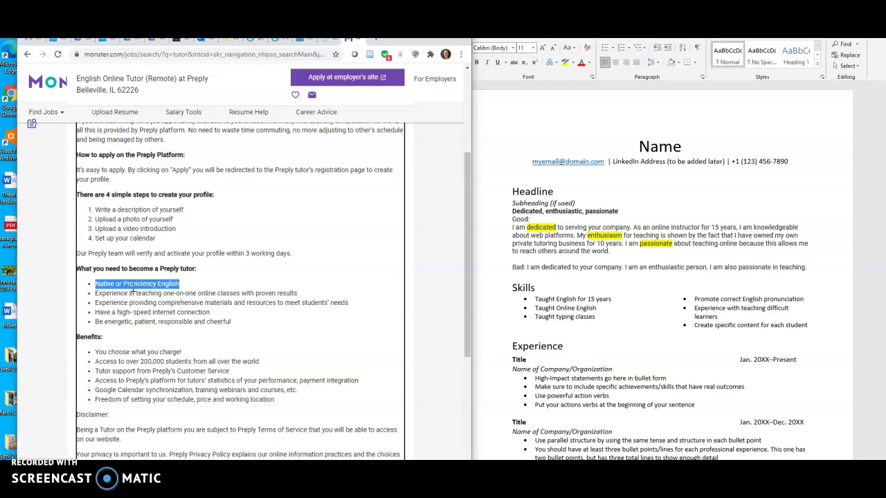
left_click(702, 315)
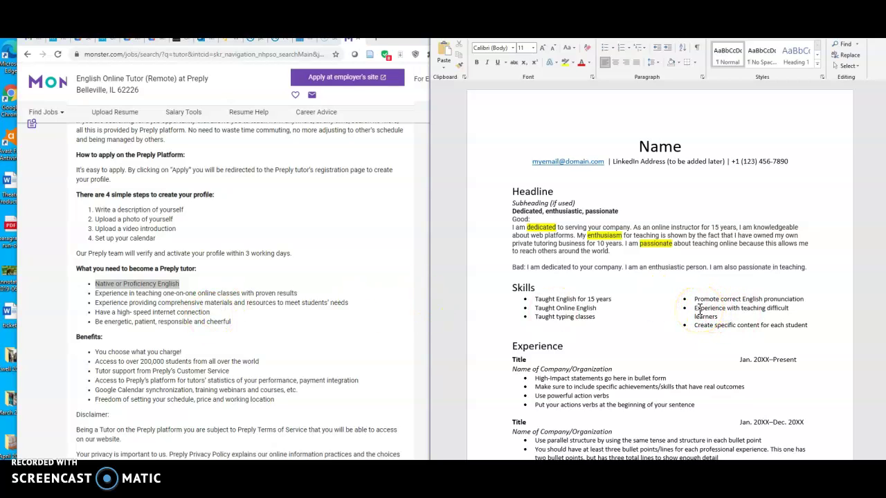
left_click(99, 298)
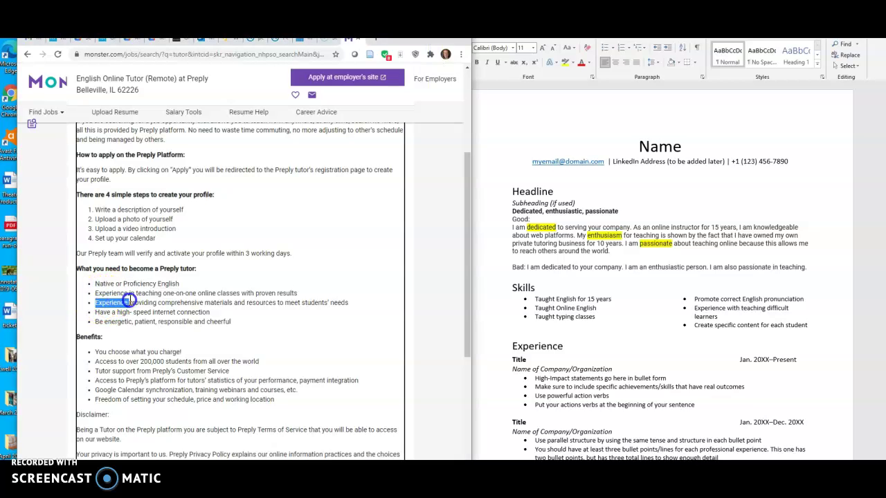
left_click_drag(130, 303, 322, 313)
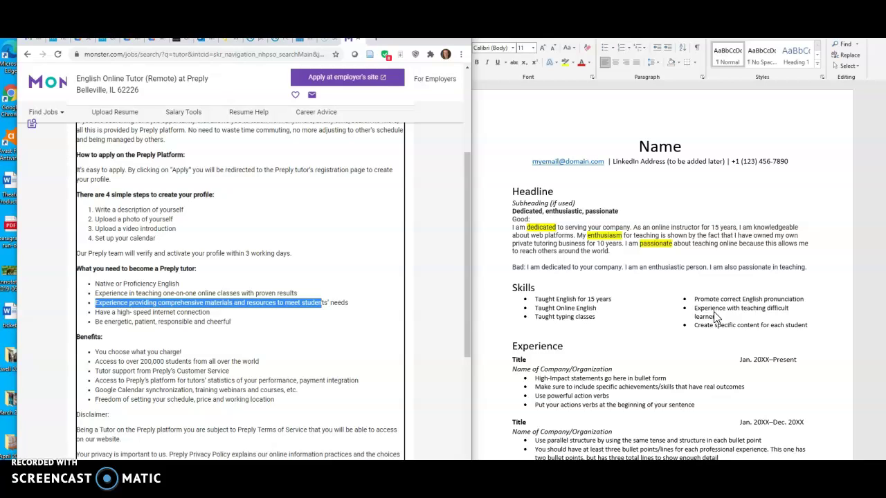
left_click(699, 328)
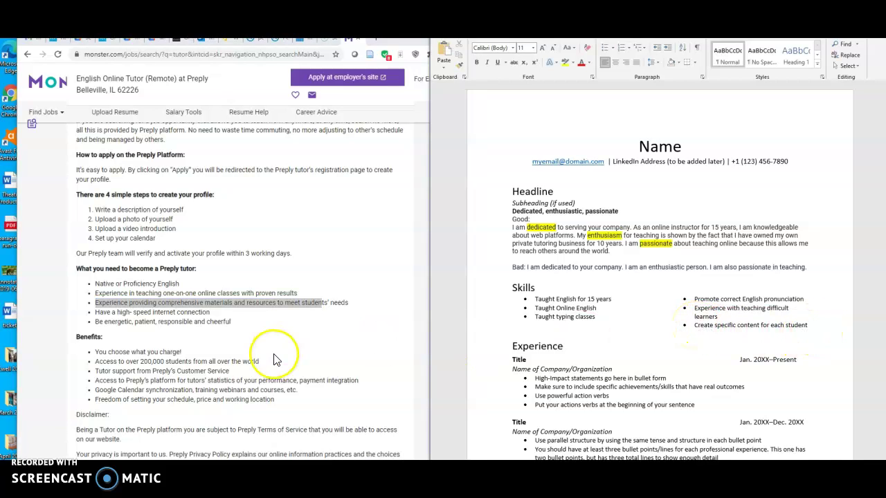
left_click(245, 334)
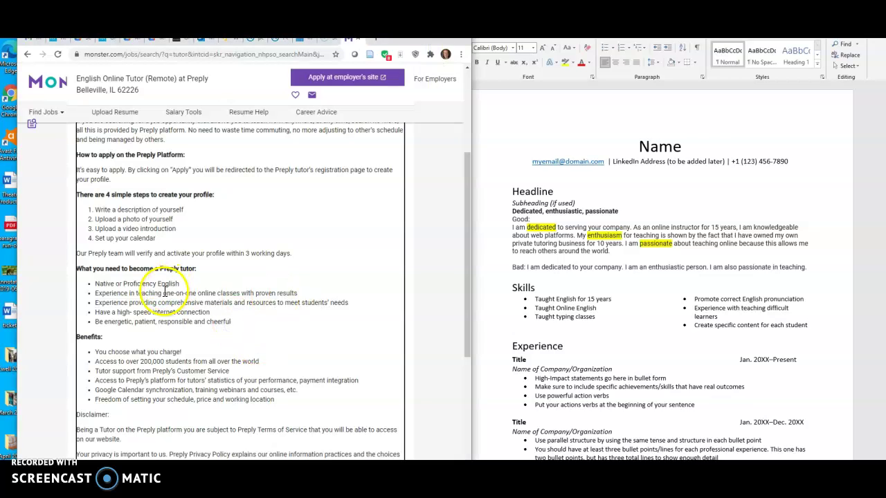
left_click_drag(161, 293, 206, 308)
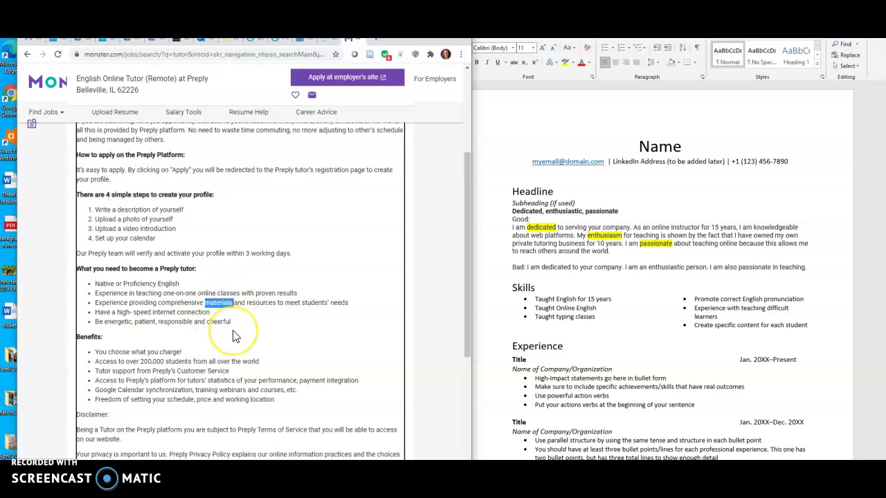
left_click_drag(231, 322, 198, 324)
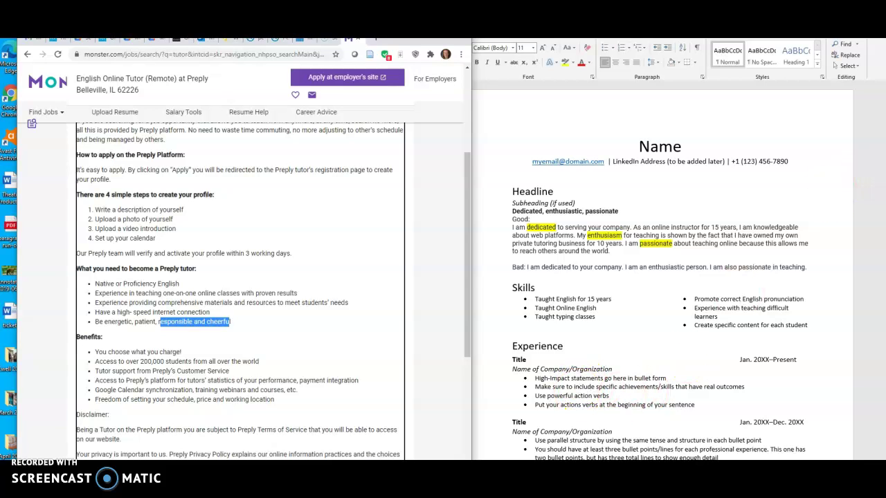
Replace the first job title under Experience with "Care Giver"
scroll(512, 154, "down", 3)
left_click(512, 151)
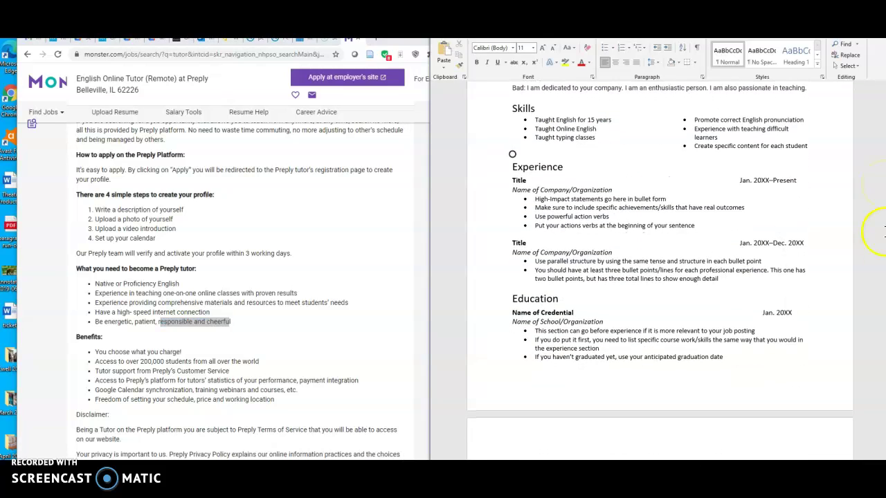
left_click(532, 181)
key("BackSpace")
key("BackSpace")
key("BackSpace")
key("BackSpace")
key("BackSpace")
key("BackSpace")
type("Care Giver")
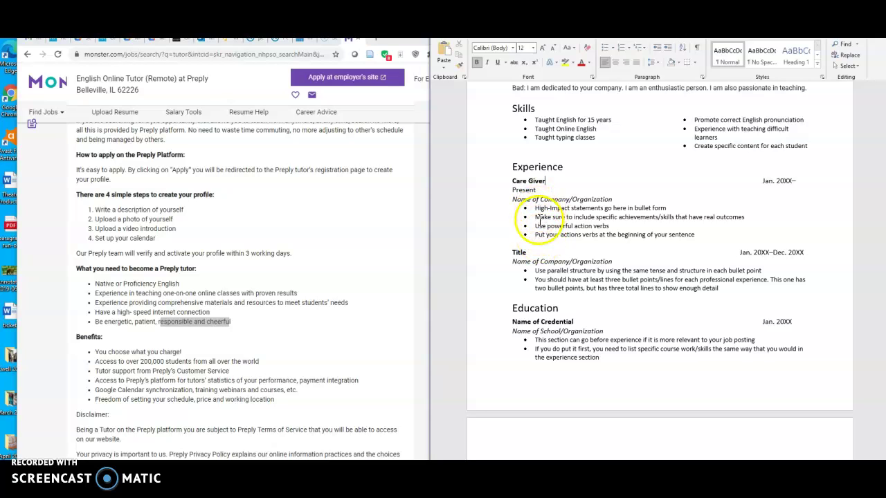
Replace the date range of the Care Giver entry under Experience with "Jan. 2021-March", keeping it on the title's line
left_click(763, 181)
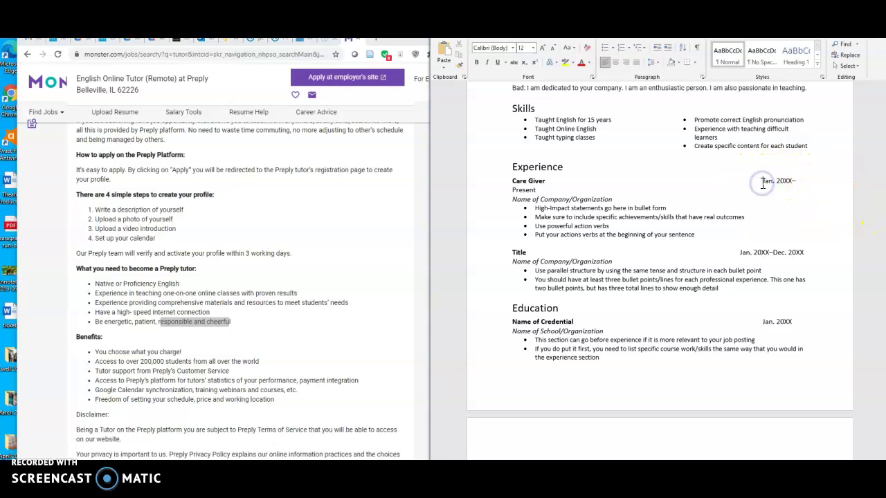
key("BackSpace")
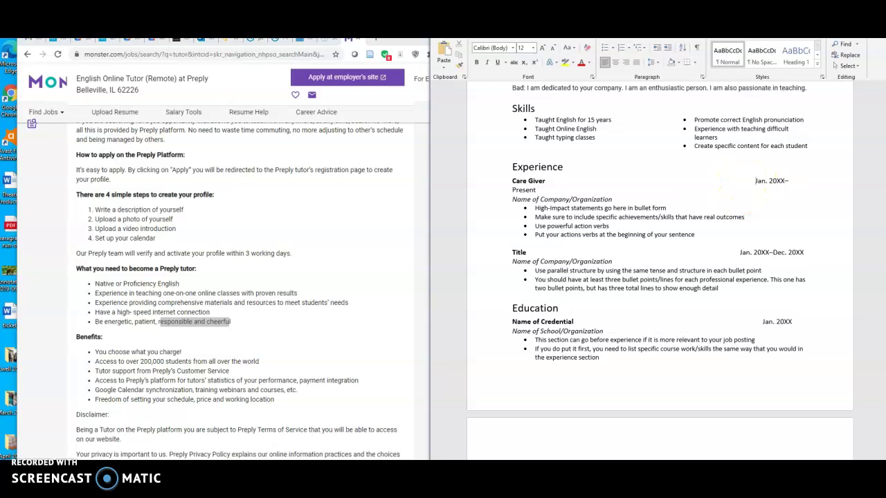
left_click(760, 187)
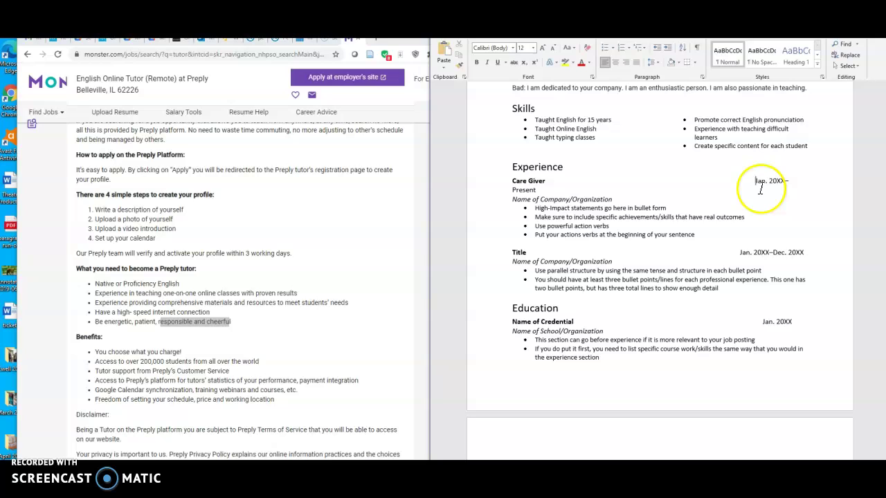
left_click(538, 190)
key("BackSpace")
key("BackSpace")
key("BackSpace")
key("BackSpace")
key("BackSpace")
key("BackSpace")
key("BackSpace")
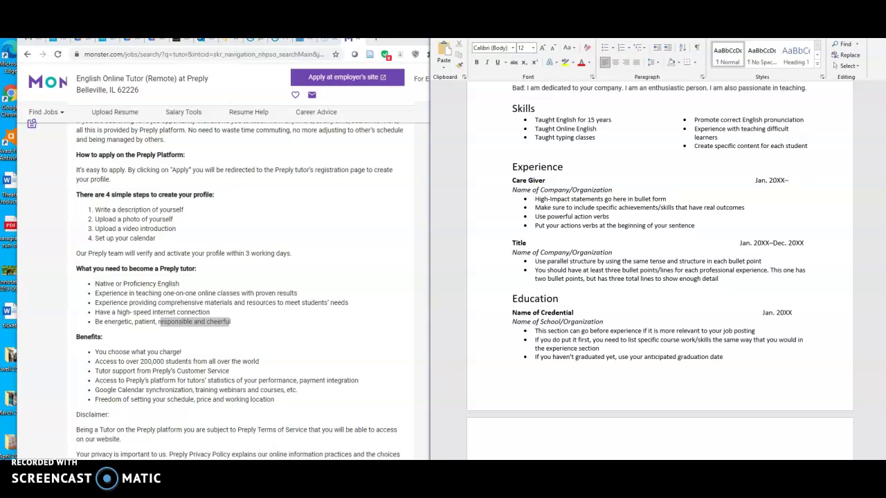
key("BackSpace")
key("BackSpace")
key("BackSpace")
type("21-March0")
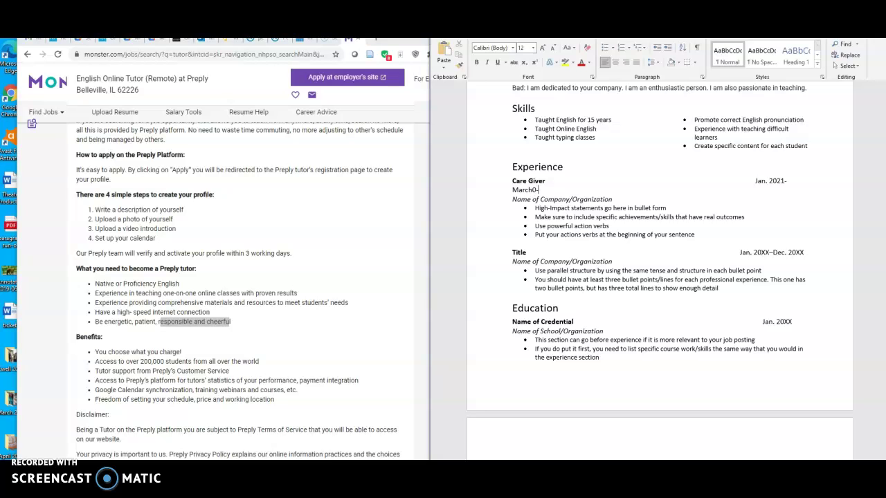
key("BackSpace")
key("BackSpace")
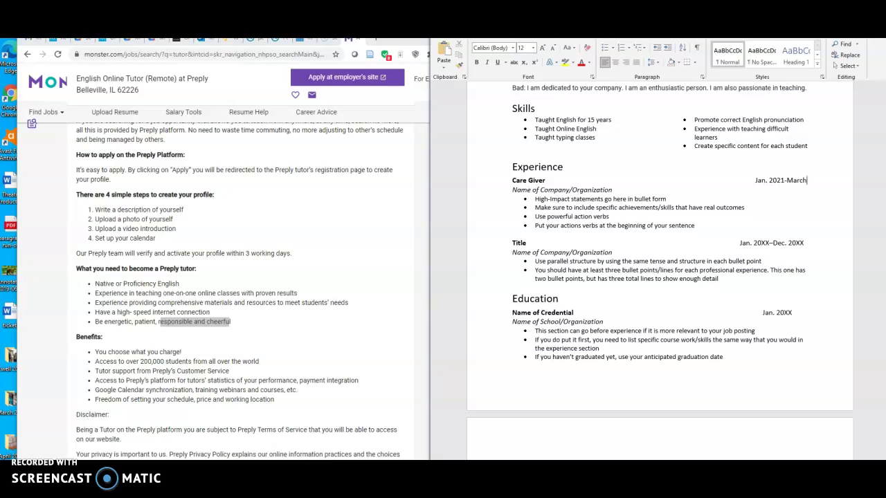
Reduce the blank space between "Care Giver" and its dates so that there is room for more text after "March"
left_click(613, 189)
key("ctrl+End")
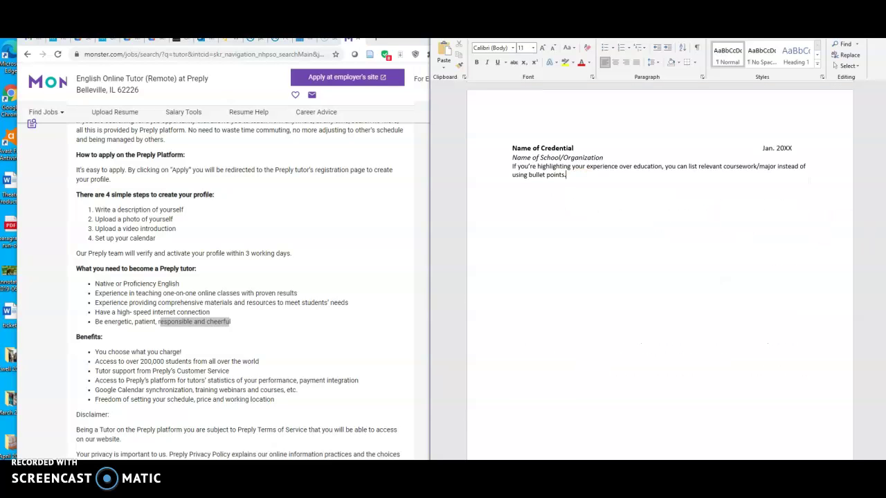
scroll(851, 340, "up", 10)
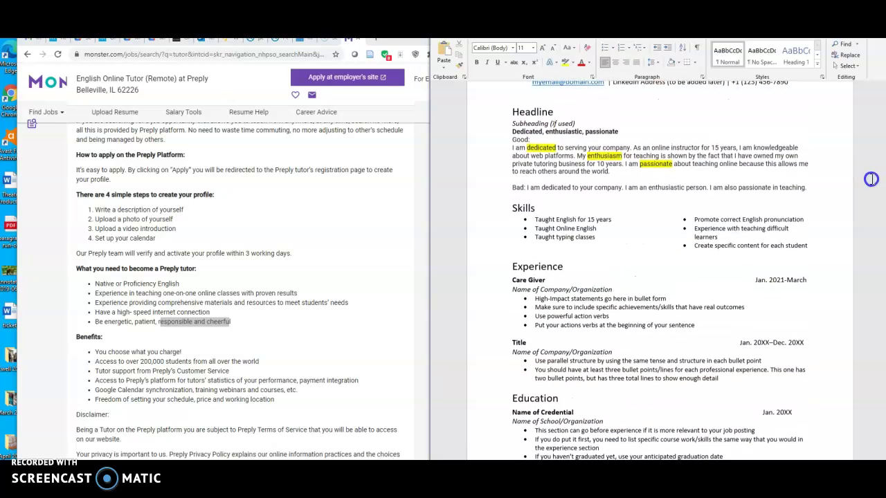
left_click(753, 279)
key("BackSpace")
key("BackSpace")
key("BackSpace")
key("BackSpace")
key("BackSpace")
key("BackSpace")
key("BackSpace")
key("BackSpace")
key("BackSpace")
key("BackSpace")
key("BackSpace")
key("BackSpace")
key("BackSpace")
key("BackSpace")
key("BackSpace")
key("BackSpace")
key("BackSpace")
key("BackSpace")
key("BackSpace")
key("BackSpace")
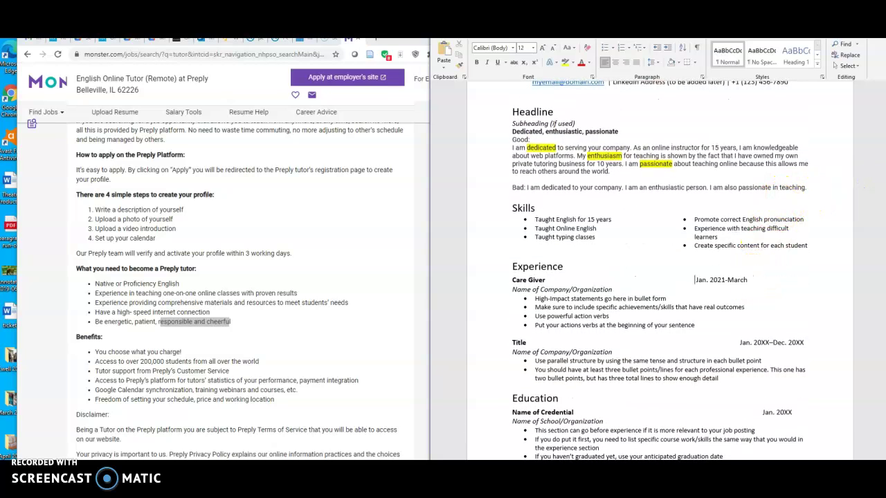
key("BackSpace")
key("BackSpace")
key("BackSpace")
key("BackSpace")
key("BackSpace")
key("BackSpace")
key("BackSpace")
key("BackSpace")
key("BackSpace")
key("BackSpace")
key("BackSpace")
key("space")
key("space")
key("space")
key("space")
key("space")
key("space")
key("space")
key("space")
key("space")
key("space")
key("space")
key("space")
key("space")
key("space")
key("space")
key("space")
key("space")
key("space")
key("space")
key("space")
key("space")
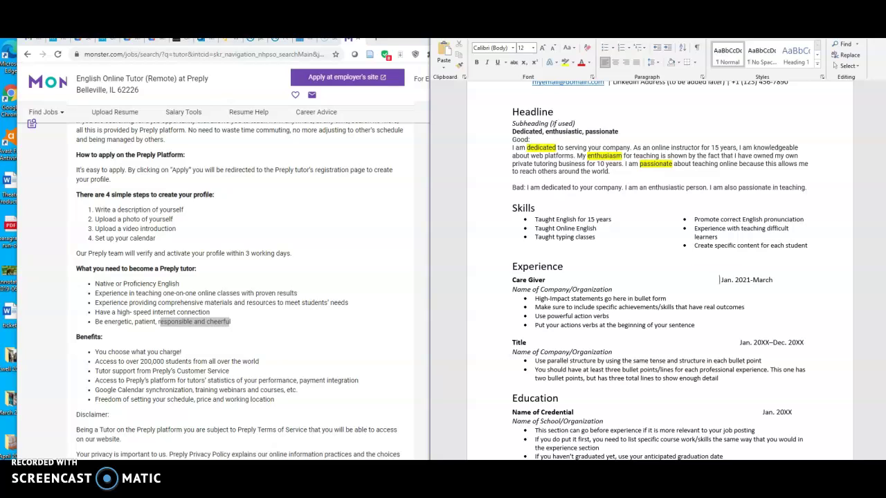